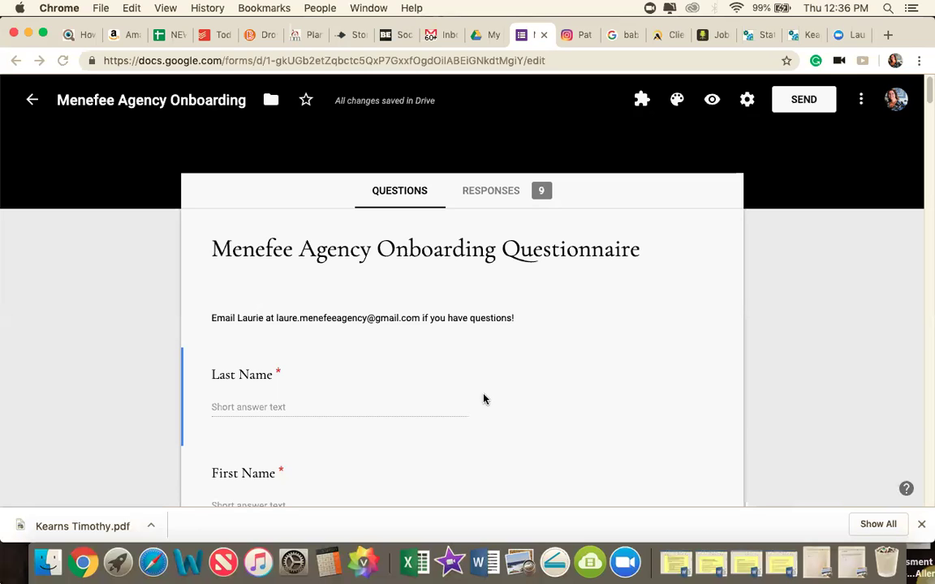
Scroll down through the Menefee Agency Onboarding Questionnaire's questions
{"action": "scroll", "coordinate": [482, 398], "scroll_direction": "down", "scroll_amount": 1}
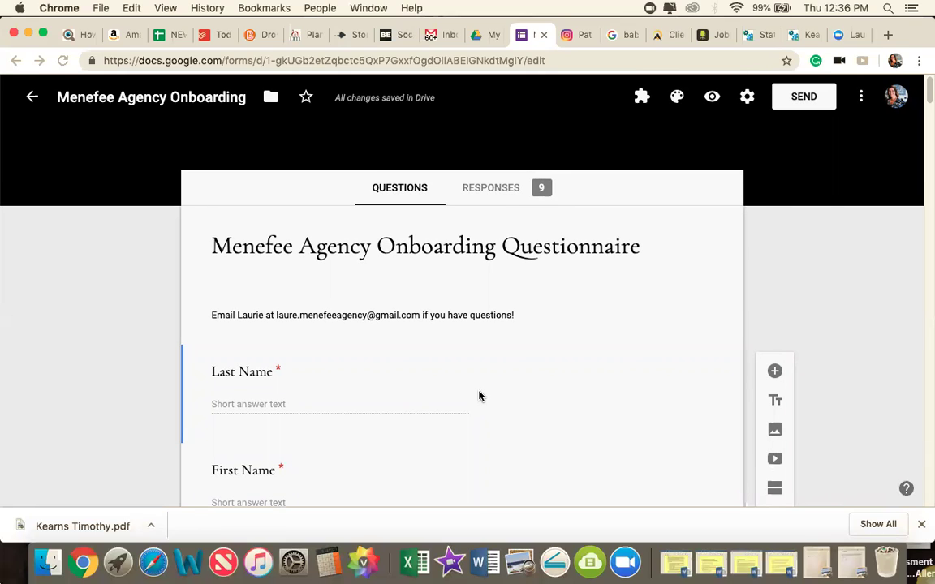
{"action": "scroll", "coordinate": [479, 396], "scroll_direction": "down", "scroll_amount": 2}
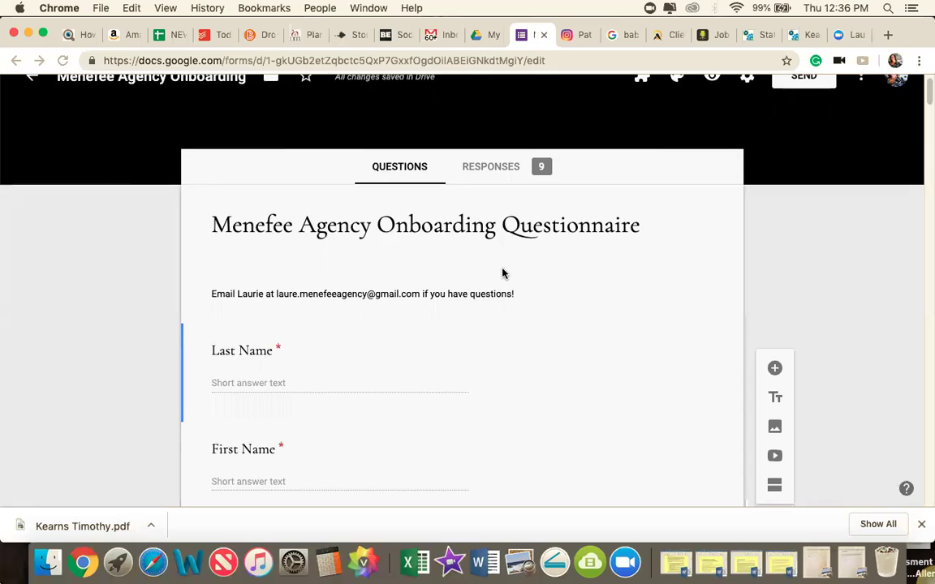
{"action": "scroll", "coordinate": [501, 271], "scroll_direction": "down", "scroll_amount": 3}
{"action": "scroll", "coordinate": [502, 275], "scroll_direction": "down", "scroll_amount": 2}
{"action": "scroll", "coordinate": [502, 275], "scroll_direction": "down", "scroll_amount": 4}
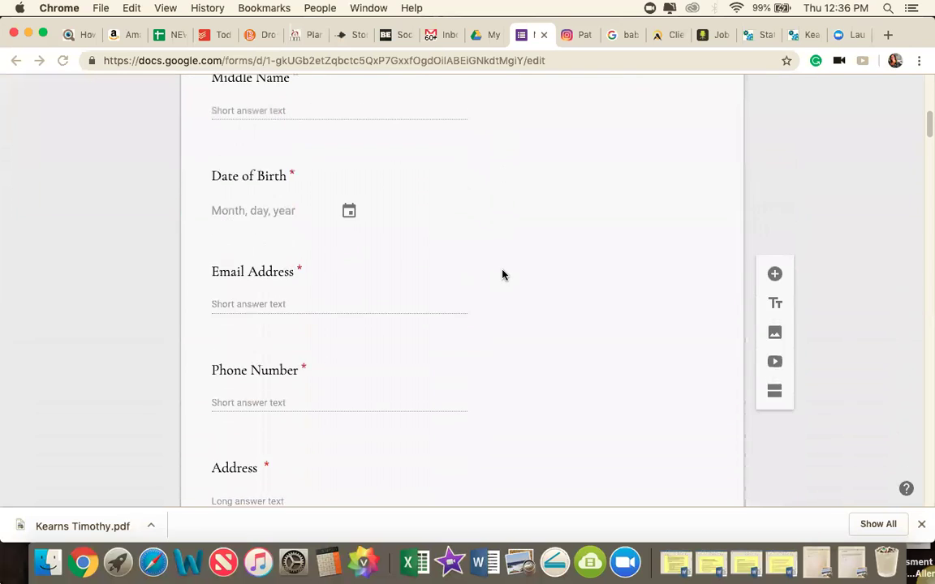
{"action": "scroll", "coordinate": [502, 275], "scroll_direction": "down", "scroll_amount": 2}
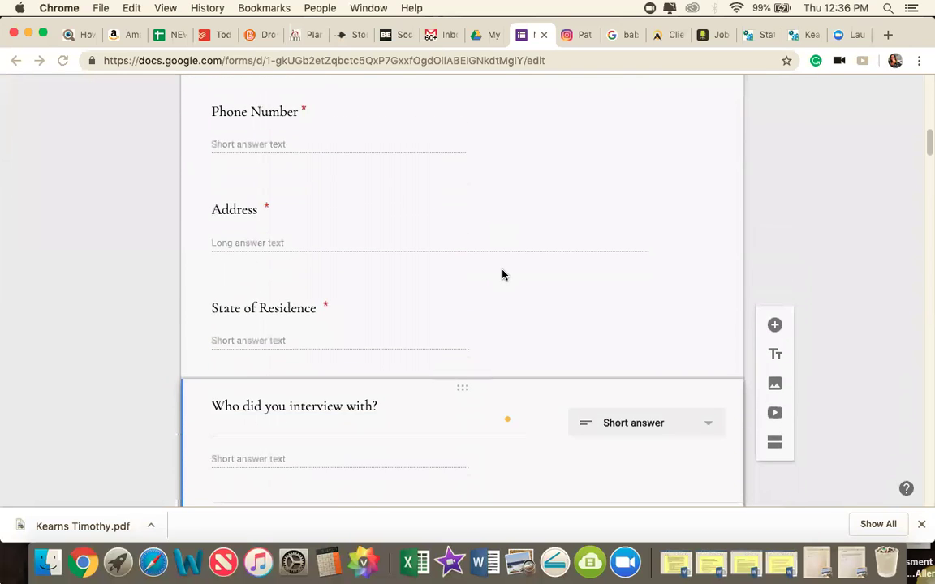
{"action": "scroll", "coordinate": [501, 274], "scroll_direction": "down", "scroll_amount": 1}
{"action": "scroll", "coordinate": [501, 273], "scroll_direction": "down", "scroll_amount": 2}
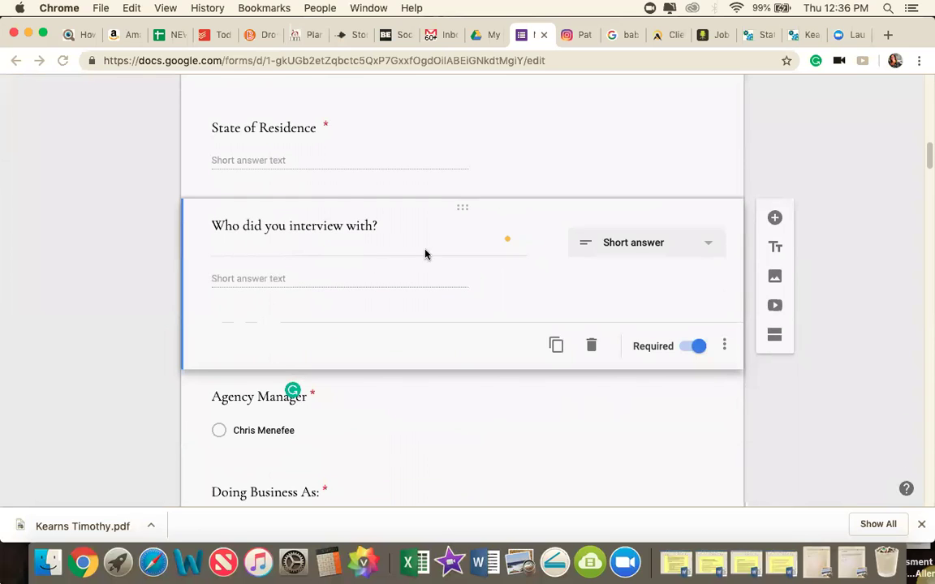
{"action": "scroll", "coordinate": [403, 253], "scroll_direction": "down", "scroll_amount": 2}
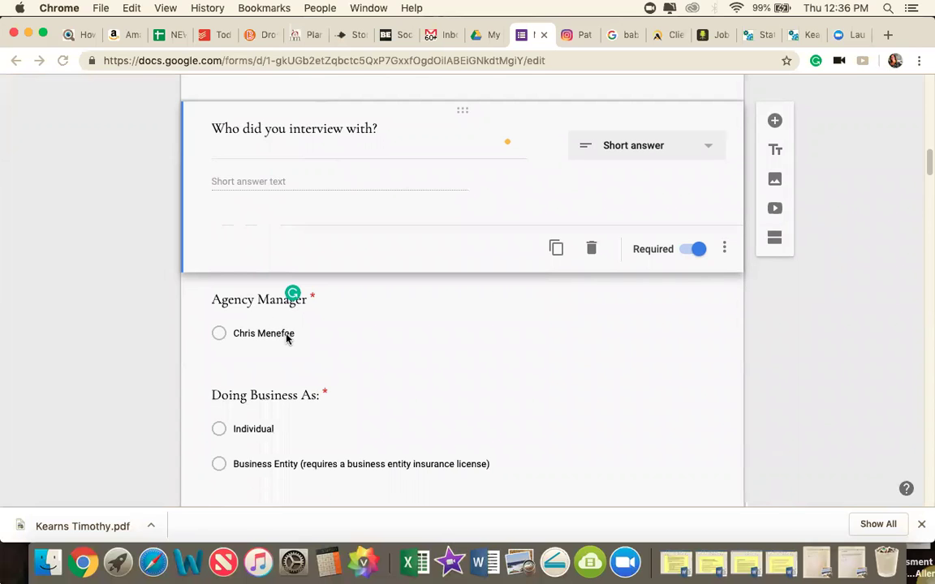
Scroll back up to the top of the questionnaire
{"action": "scroll", "coordinate": [384, 329], "scroll_direction": "up", "scroll_amount": 5}
{"action": "scroll", "coordinate": [384, 328], "scroll_direction": "up", "scroll_amount": 3}
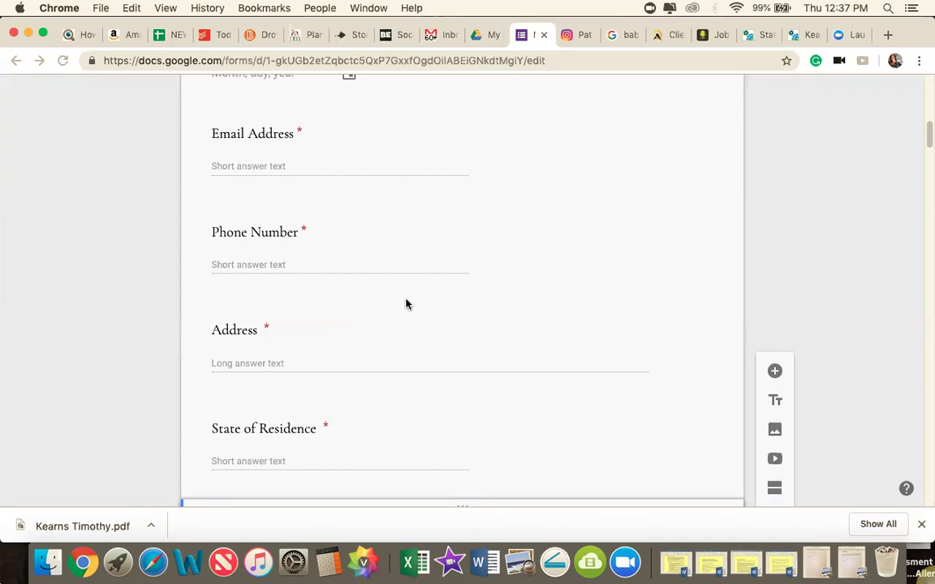
{"action": "scroll", "coordinate": [405, 304], "scroll_direction": "up", "scroll_amount": 4}
{"action": "scroll", "coordinate": [406, 304], "scroll_direction": "up", "scroll_amount": 10}
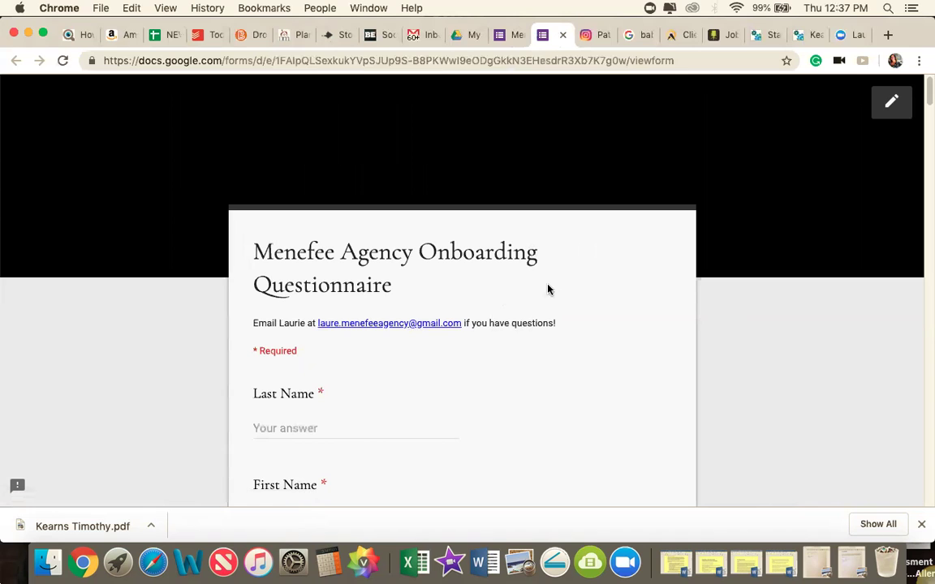
{"action": "scroll", "coordinate": [547, 289], "scroll_direction": "down", "scroll_amount": 10}
{"action": "scroll", "coordinate": [549, 290], "scroll_direction": "down", "scroll_amount": 5}
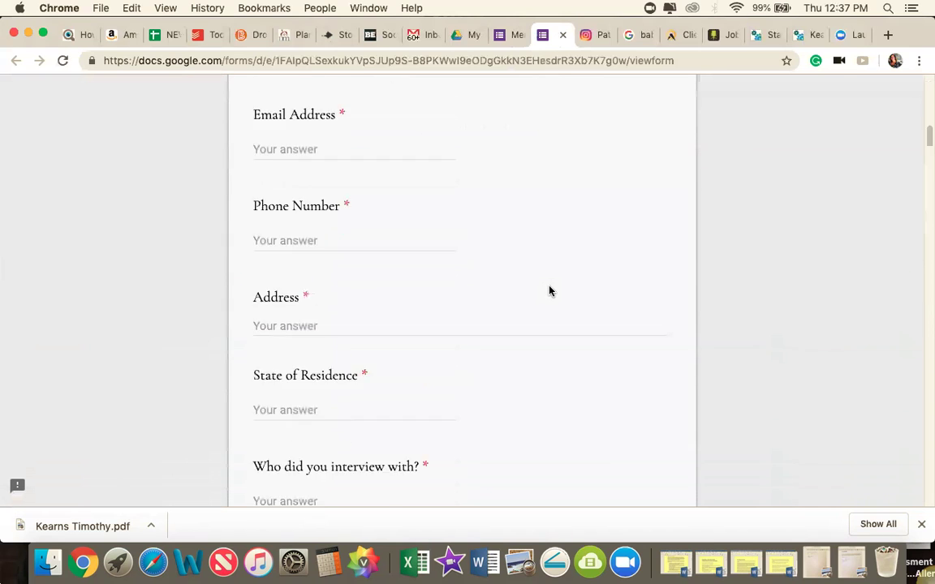
{"action": "scroll", "coordinate": [548, 290], "scroll_direction": "down", "scroll_amount": 5}
{"action": "scroll", "coordinate": [549, 290], "scroll_direction": "down", "scroll_amount": 5}
{"action": "scroll", "coordinate": [549, 289], "scroll_direction": "down", "scroll_amount": 5}
{"action": "scroll", "coordinate": [549, 290], "scroll_direction": "down", "scroll_amount": 5}
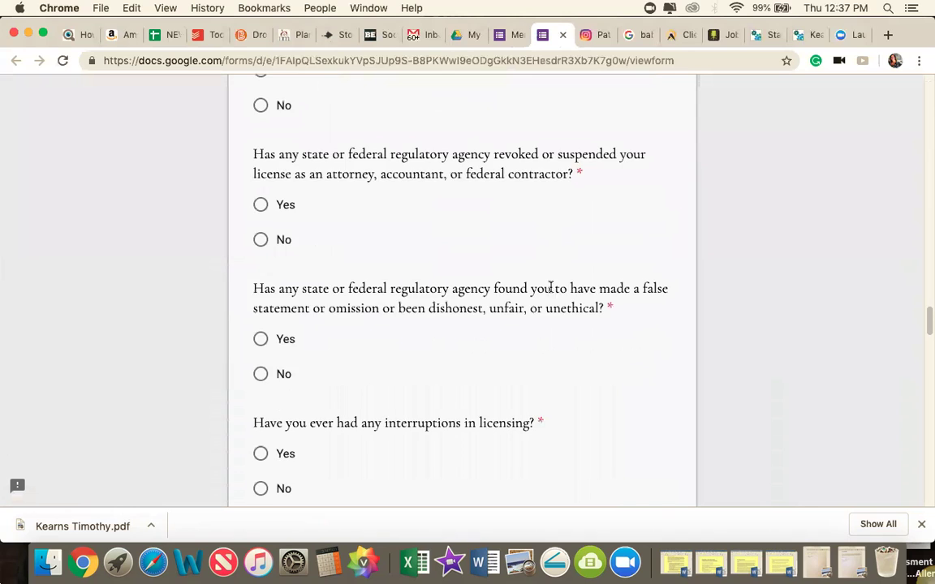
{"action": "scroll", "coordinate": [550, 289], "scroll_direction": "down", "scroll_amount": 5}
{"action": "scroll", "coordinate": [550, 289], "scroll_direction": "down", "scroll_amount": 5}
{"action": "scroll", "coordinate": [550, 290], "scroll_direction": "down", "scroll_amount": 5}
{"action": "scroll", "coordinate": [550, 290], "scroll_direction": "down", "scroll_amount": 10}
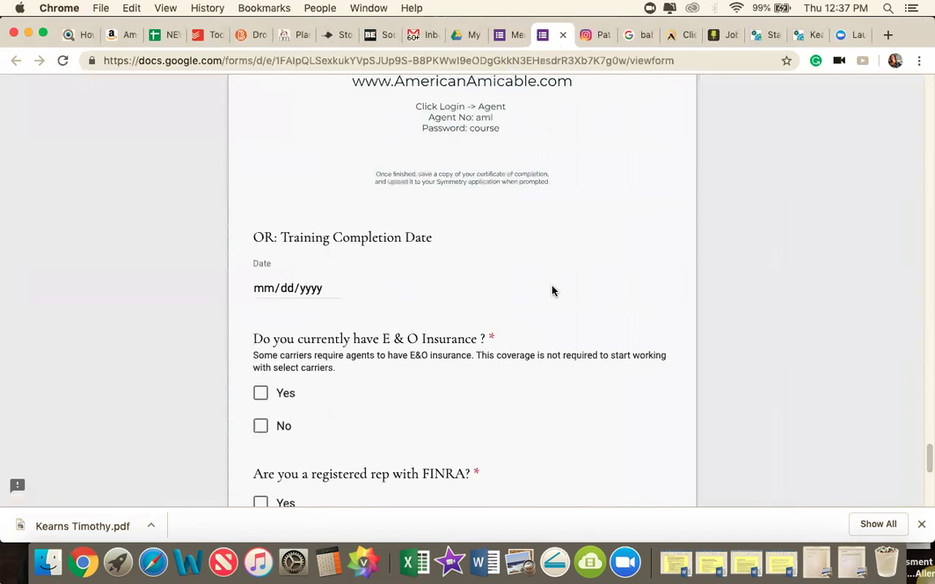
{"action": "scroll", "coordinate": [550, 291], "scroll_direction": "down", "scroll_amount": 5}
{"action": "scroll", "coordinate": [551, 291], "scroll_direction": "up", "scroll_amount": 15}
{"action": "scroll", "coordinate": [551, 290], "scroll_direction": "up", "scroll_amount": 10}
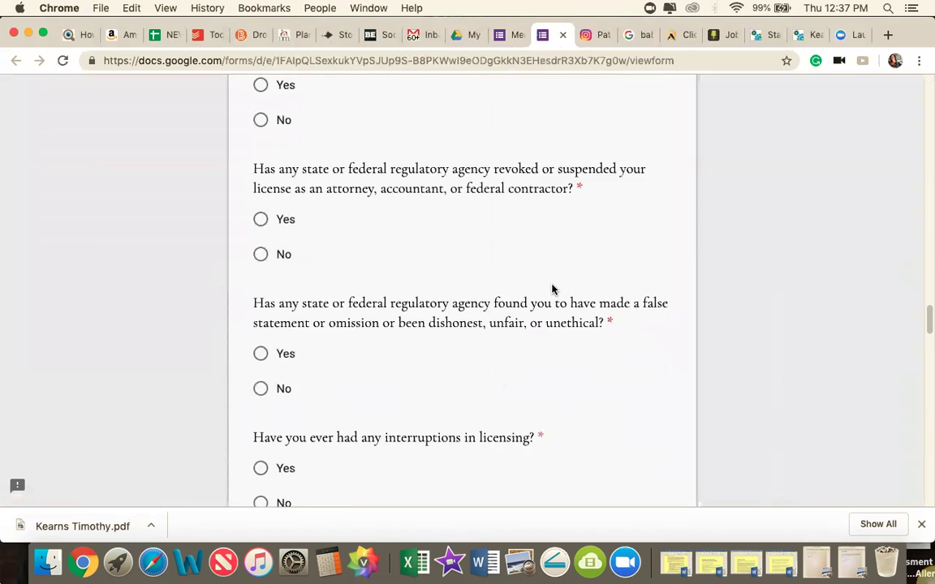
{"action": "scroll", "coordinate": [552, 290], "scroll_direction": "up", "scroll_amount": 5}
{"action": "scroll", "coordinate": [551, 288], "scroll_direction": "up", "scroll_amount": 15}
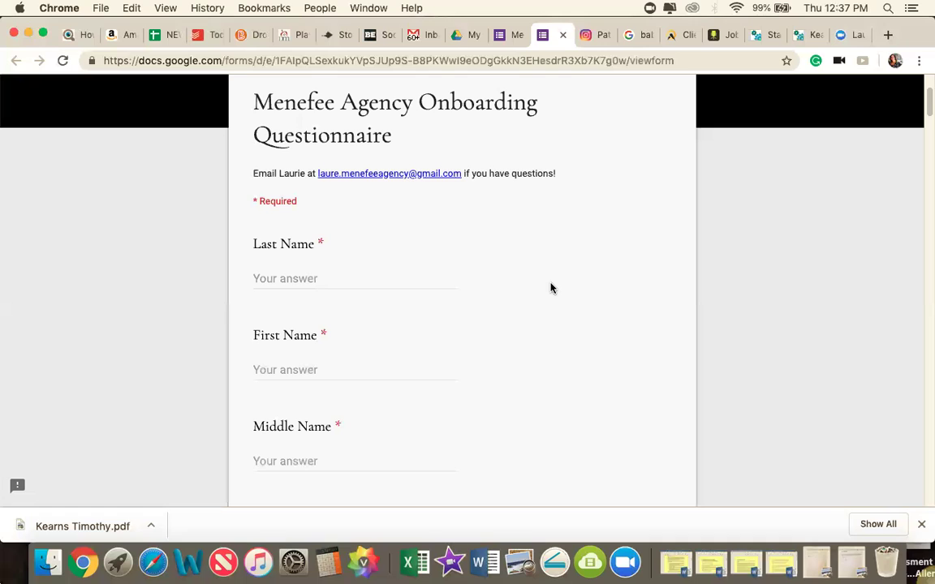
{"action": "scroll", "coordinate": [550, 288], "scroll_direction": "up", "scroll_amount": 3}
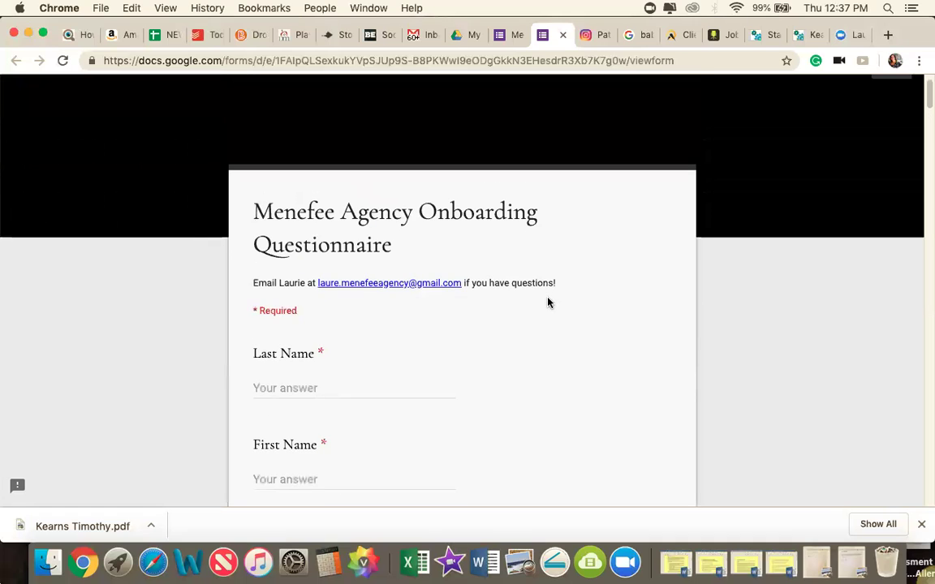